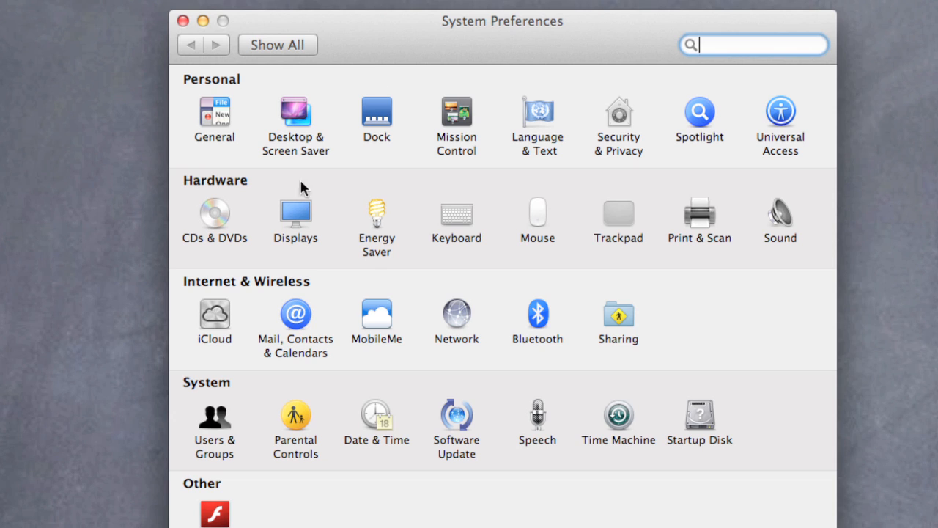
Step: Open the Users & Groups preferences and unlock them for changes with the administrator password
{"action": "left_click", "coordinate": [213, 428]}
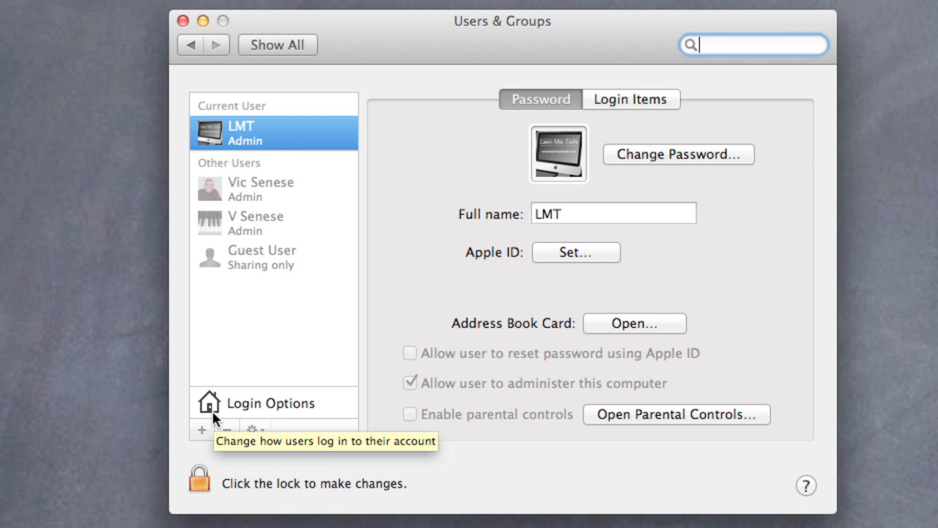
{"action": "left_click", "coordinate": [208, 481]}
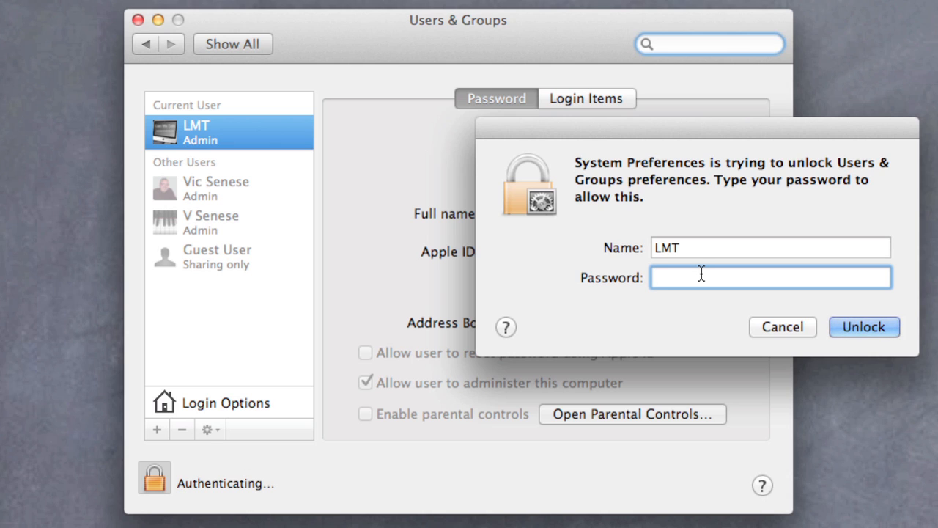
{"action": "type", "text": "••••••••"}
{"action": "left_click", "coordinate": [861, 333]}
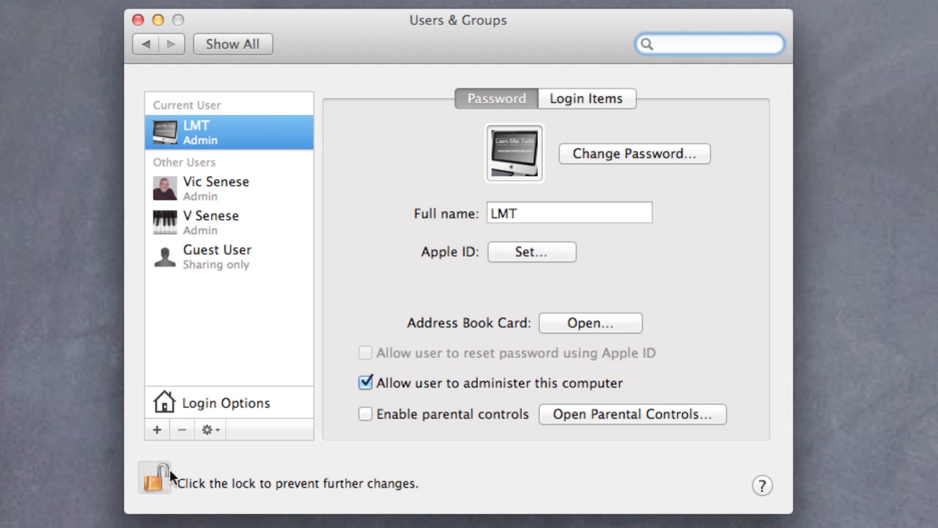
Step: Start a new user account and try the Administrator, Standard, Managed with Parental Controls and Sharing Only account types
{"action": "left_click", "coordinate": [152, 429]}
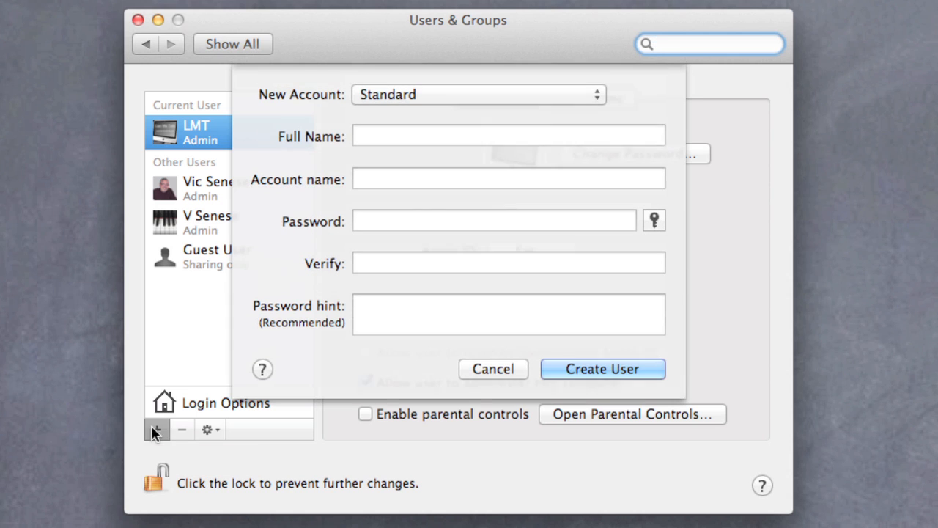
{"action": "left_click", "coordinate": [566, 94]}
{"action": "left_click", "coordinate": [547, 77]}
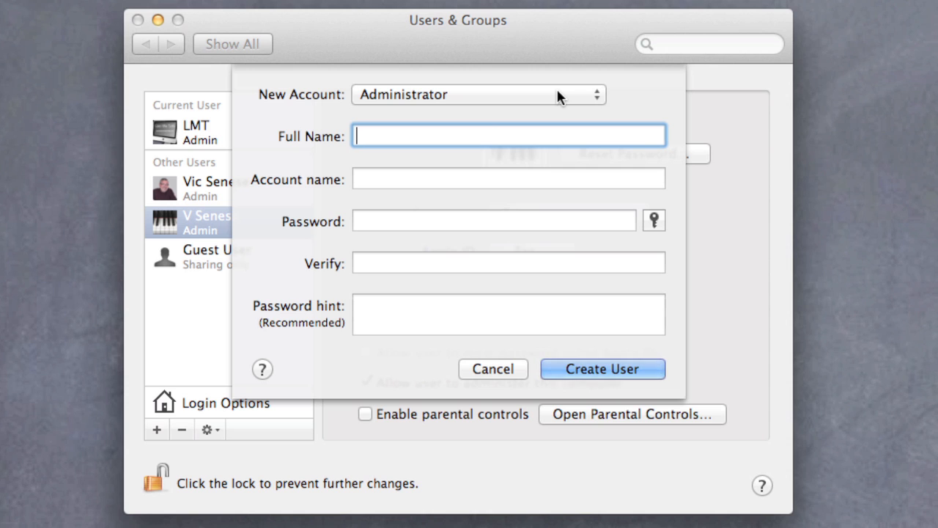
{"action": "left_click", "coordinate": [597, 93]}
{"action": "left_click", "coordinate": [528, 114]}
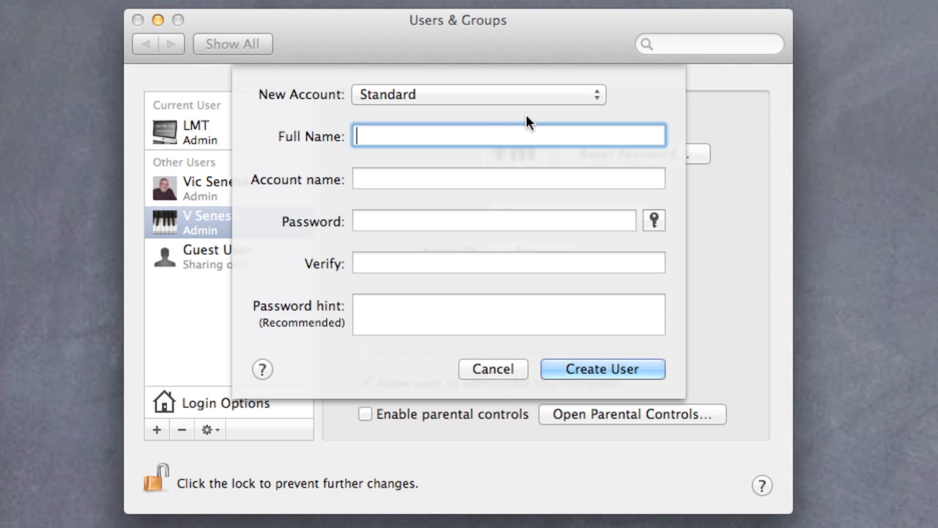
{"action": "left_click", "coordinate": [530, 92]}
{"action": "left_click", "coordinate": [543, 110]}
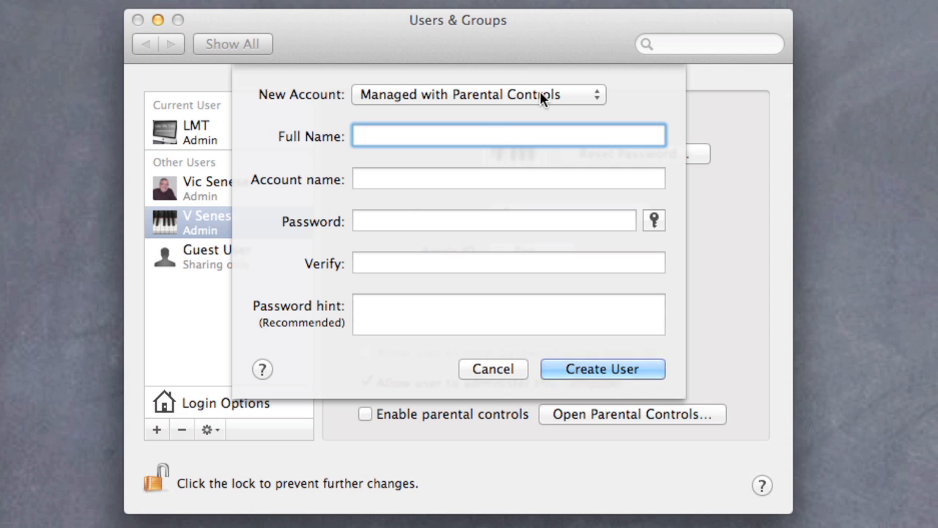
{"action": "left_click", "coordinate": [589, 94]}
{"action": "left_click", "coordinate": [582, 114]}
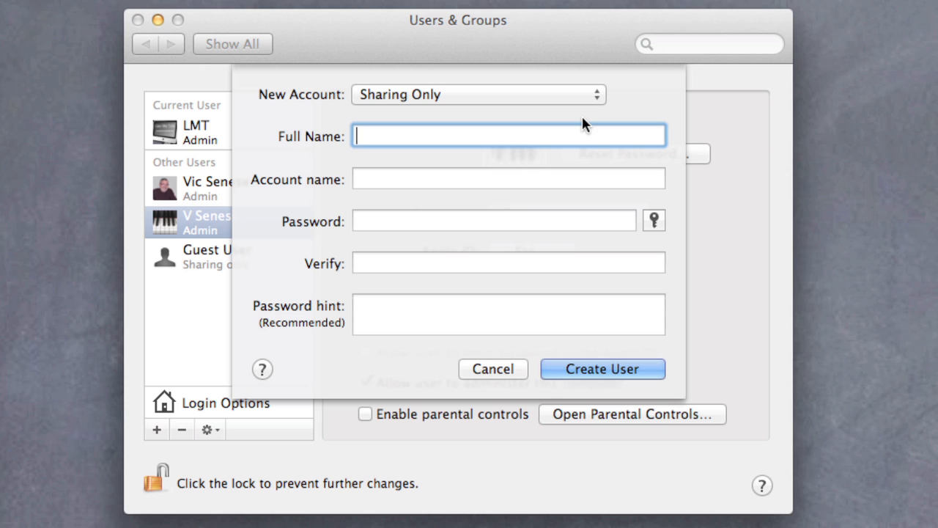
Step: Set the new account type to Administrator, enter the user's full name, and replace the suggested account name with mom
{"action": "left_click", "coordinate": [574, 94]}
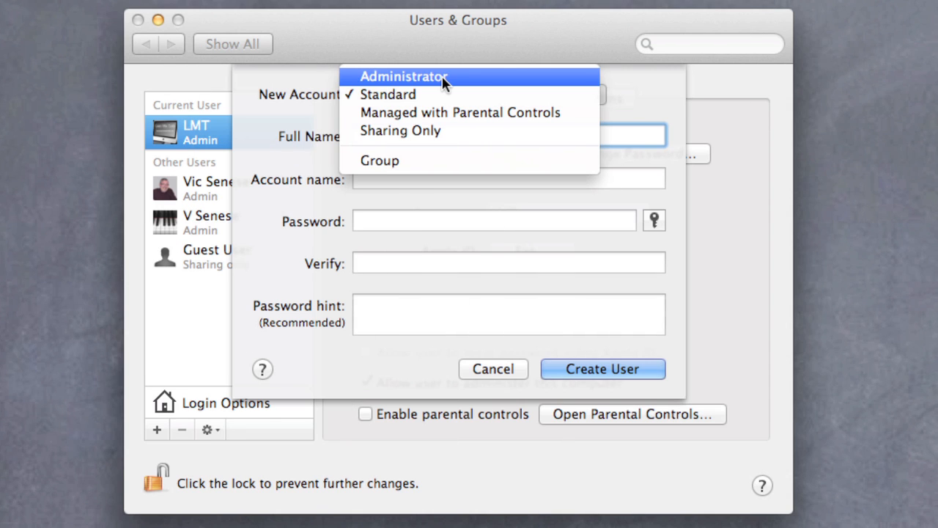
{"action": "left_click", "coordinate": [444, 82]}
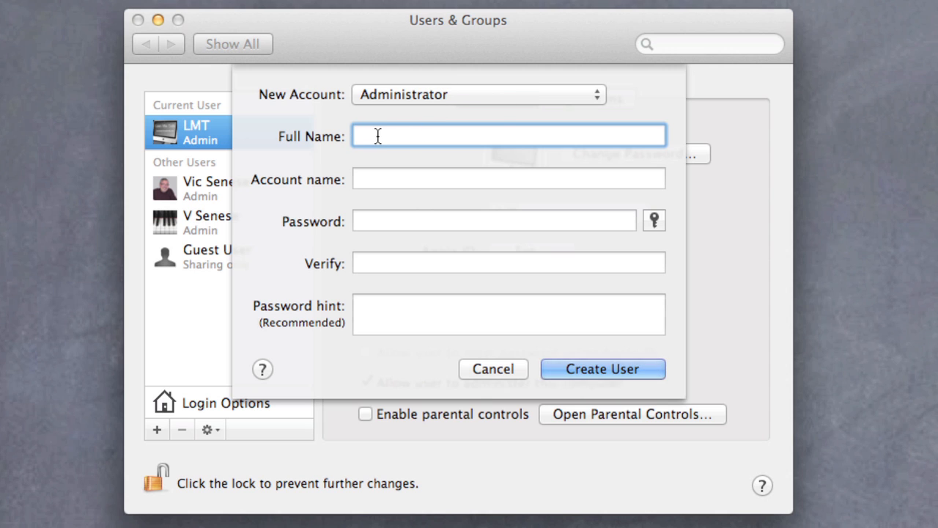
{"action": "type", "text": "Jody"}
{"action": "left_click", "coordinate": [376, 180]}
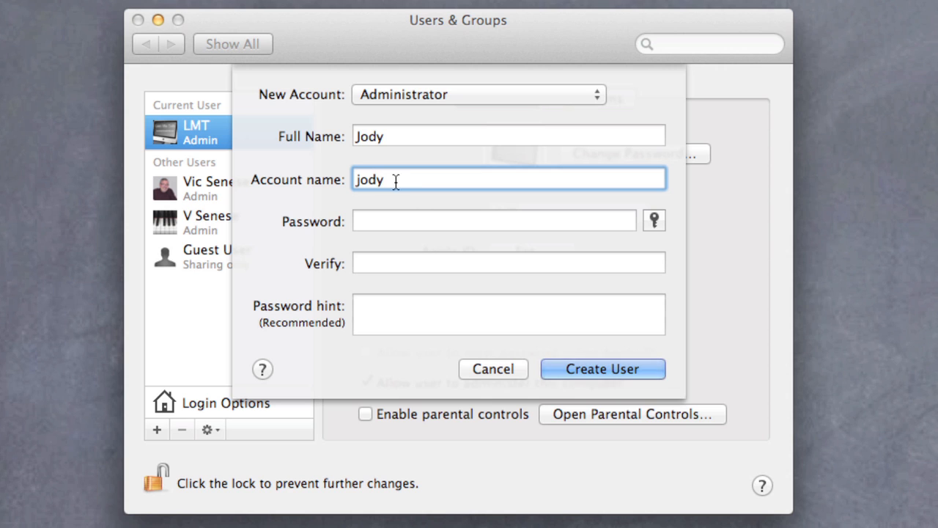
{"action": "key", "text": "BackSpace"}
{"action": "key", "text": "BackSpace"}
{"action": "key", "text": "BackSpace"}
{"action": "key", "text": "BackSpace"}
{"action": "type", "text": "mom"}
Step: Enter the new account's password and its verification, and add the password hint "you know"
{"action": "left_click", "coordinate": [382, 224]}
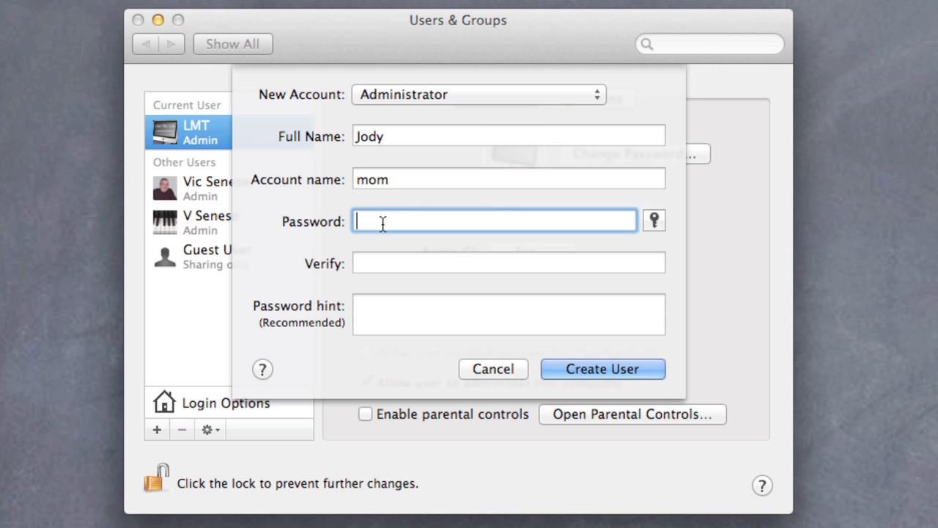
{"action": "type", "text": "********"}
{"action": "left_click", "coordinate": [357, 268]}
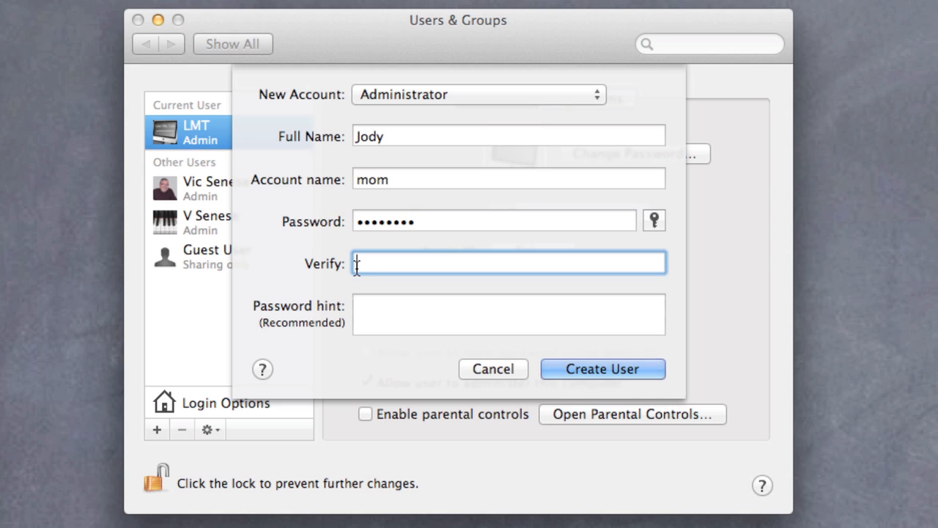
{"action": "type", "text": "********"}
{"action": "left_click", "coordinate": [378, 308]}
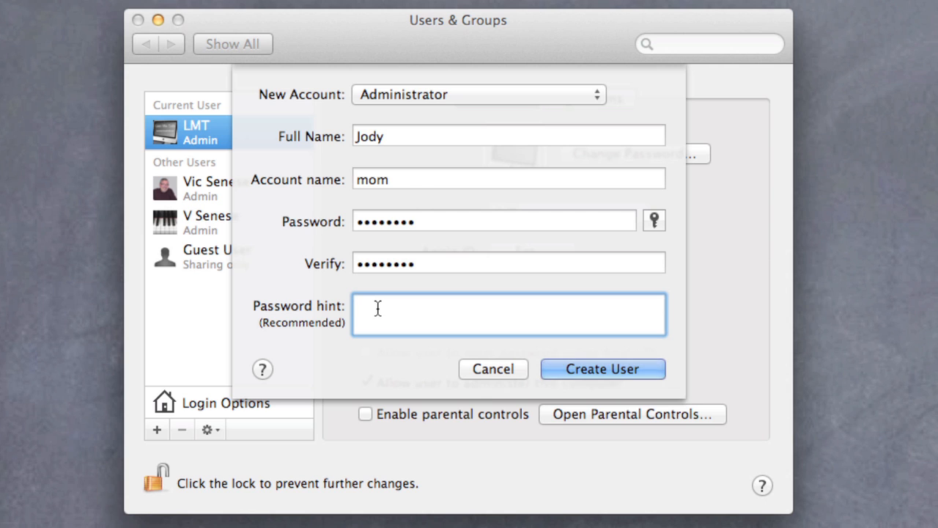
{"action": "type", "text": "you know"}
Step: Open the Password Assistant and try the Letters & Numbers, Random and Memorable password types
{"action": "left_click", "coordinate": [653, 220]}
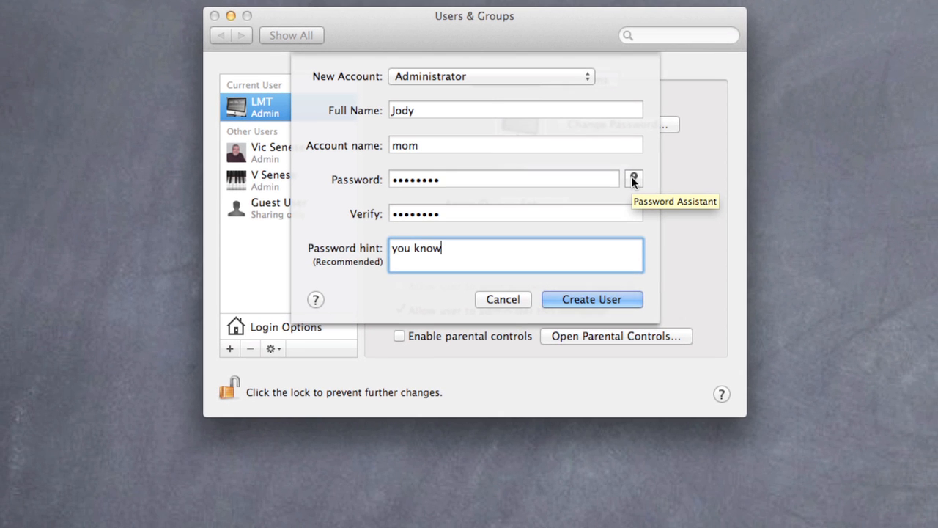
{"action": "left_click", "coordinate": [633, 180]}
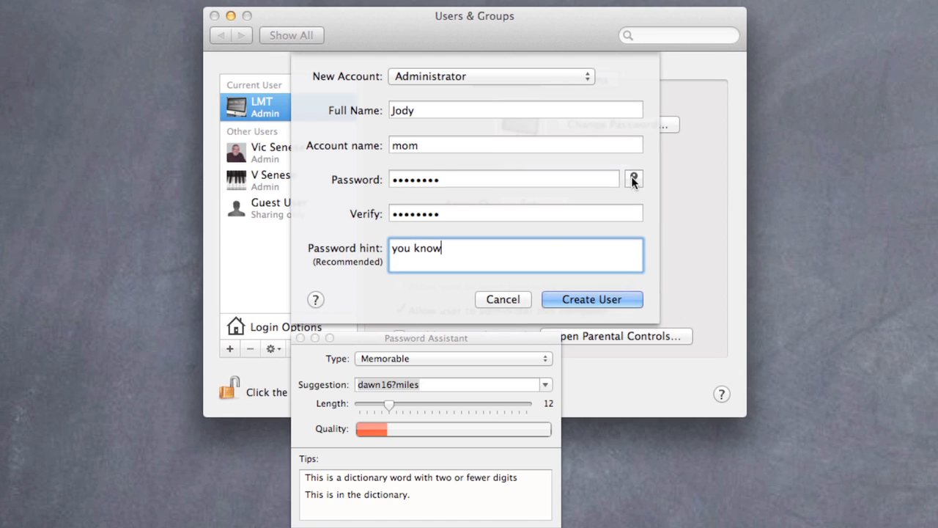
{"action": "left_click", "coordinate": [450, 359]}
{"action": "left_click", "coordinate": [450, 373]}
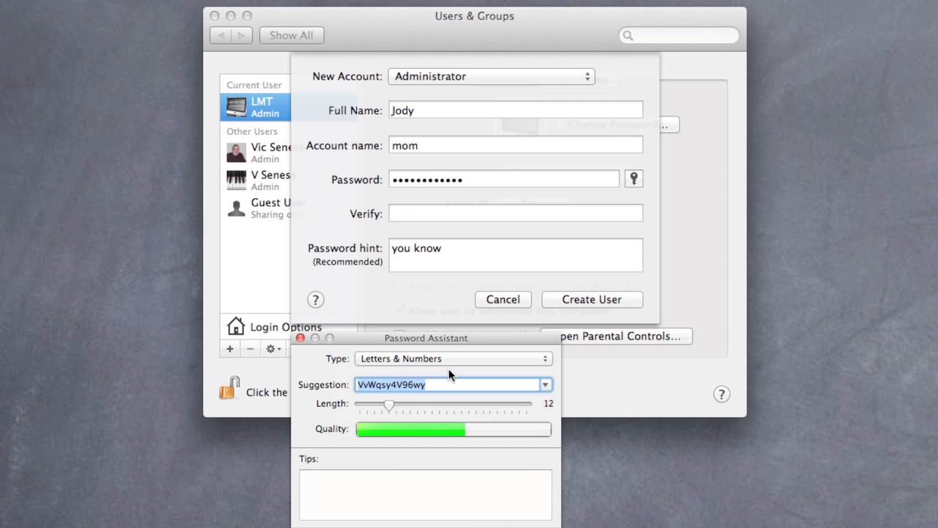
{"action": "left_click", "coordinate": [546, 385]}
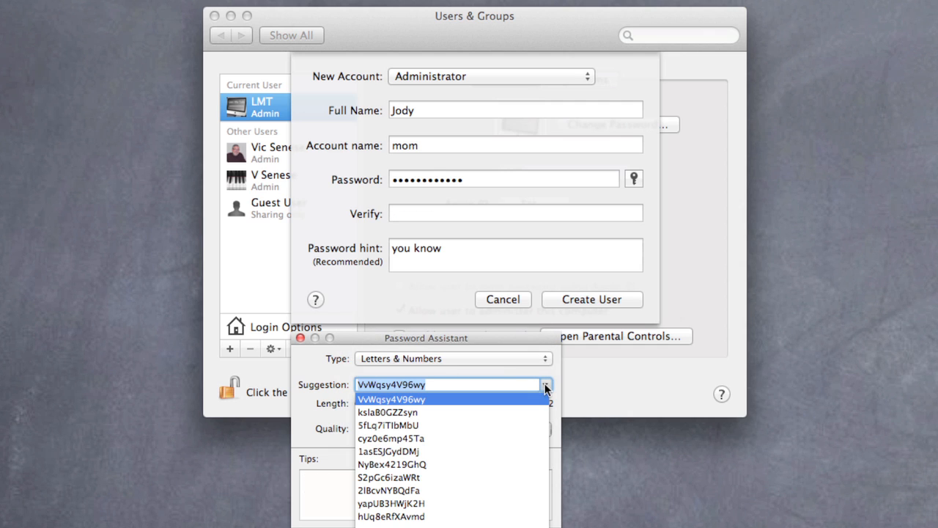
{"action": "left_click", "coordinate": [520, 354]}
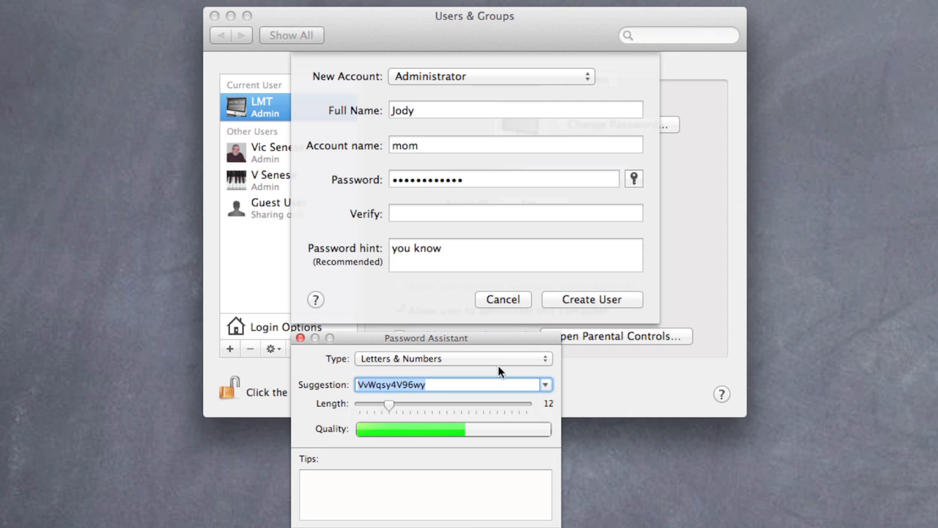
{"action": "left_click", "coordinate": [528, 355]}
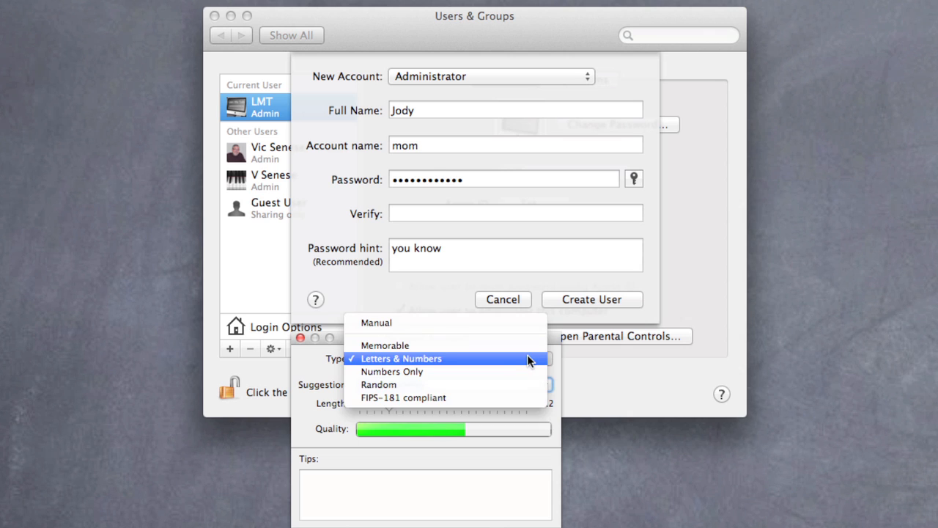
{"action": "left_click", "coordinate": [435, 385]}
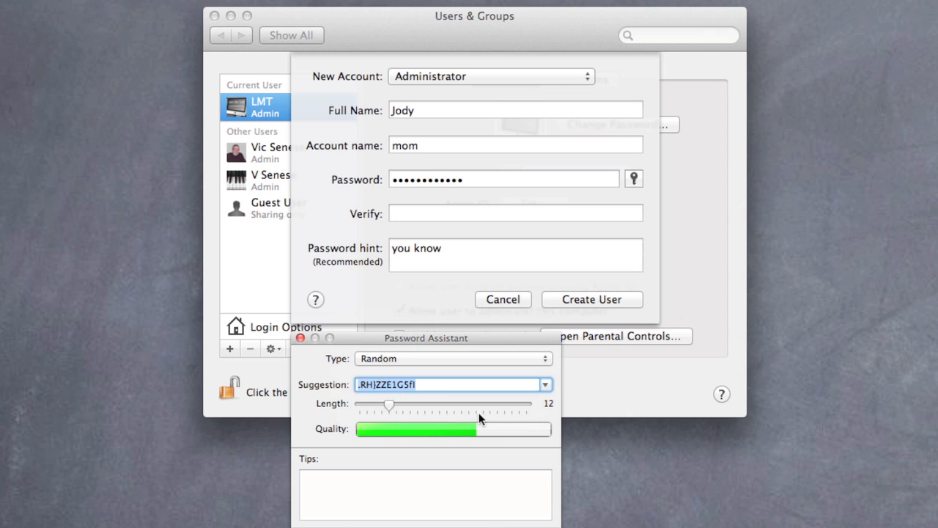
{"action": "left_click", "coordinate": [431, 358]}
{"action": "left_click", "coordinate": [432, 316]}
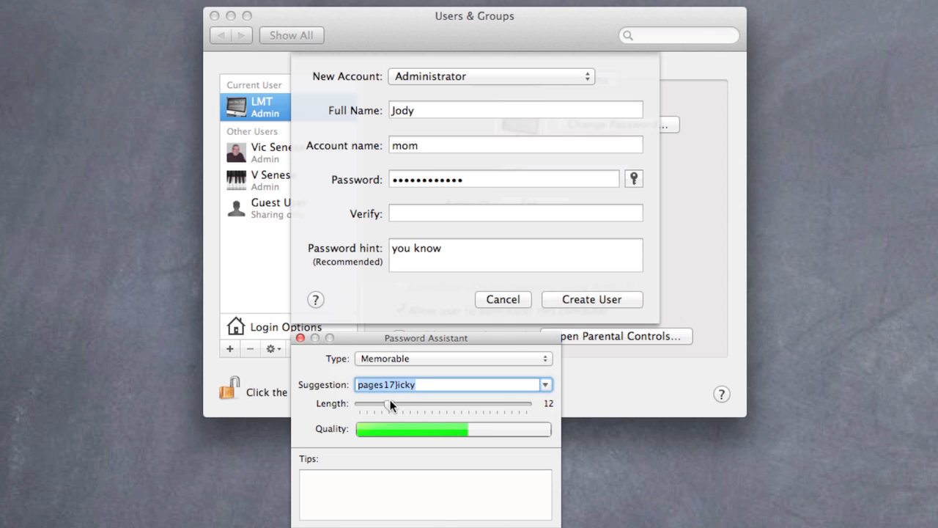
Step: Try suggested password lengths of 16 and 9 characters, and close the Password Assistant
{"action": "left_click_drag", "start_coordinate": [390, 402], "coordinate": [419, 406]}
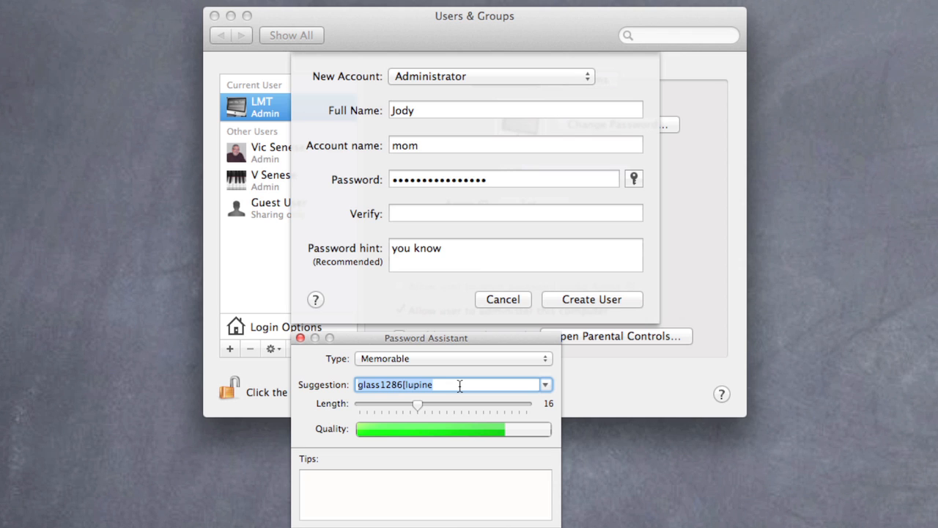
{"action": "left_click_drag", "start_coordinate": [416, 402], "coordinate": [367, 397]}
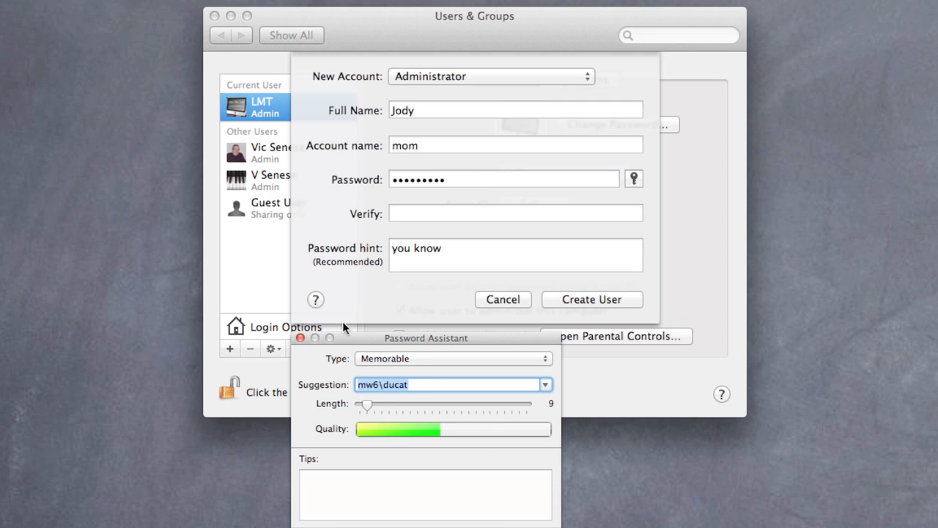
{"action": "left_click", "coordinate": [299, 339]}
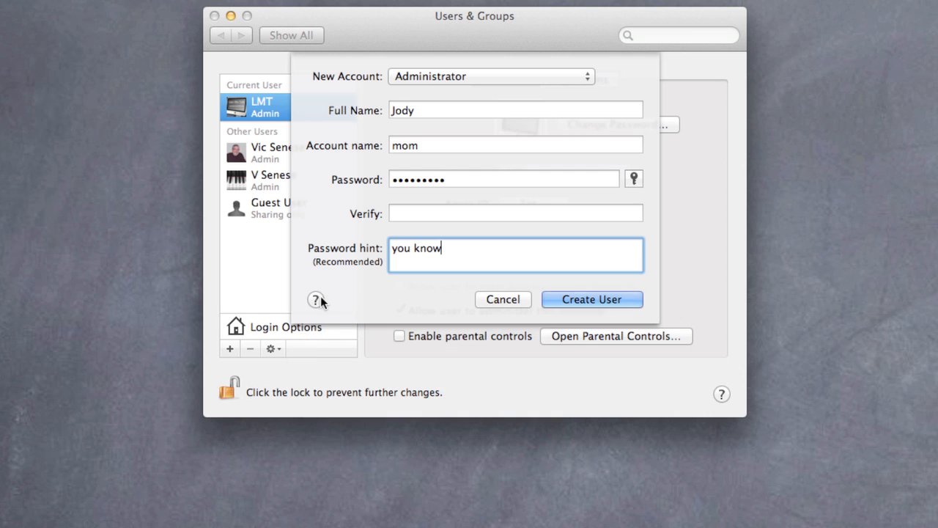
Step: Create the user with a re-entered and verified account password, and set the account picture to the gingerbread man
{"action": "left_click", "coordinate": [453, 180]}
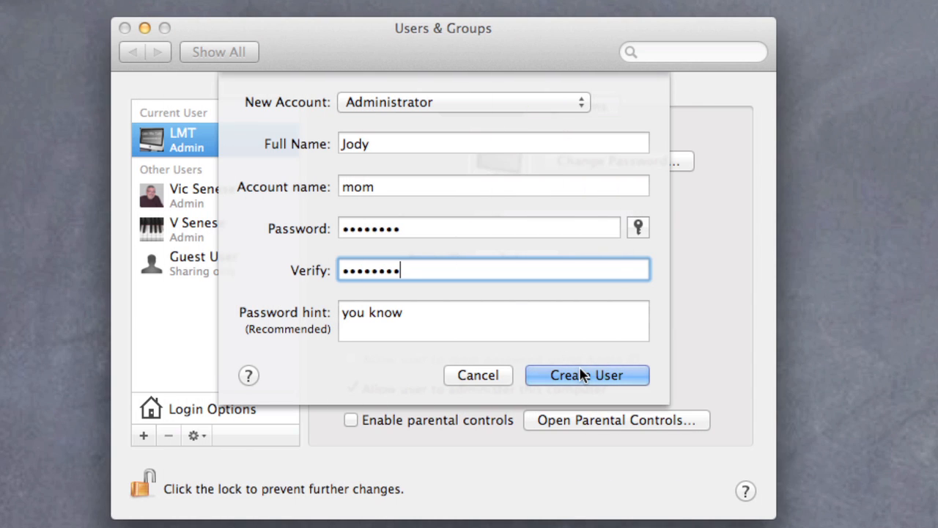
{"action": "left_click", "coordinate": [581, 376]}
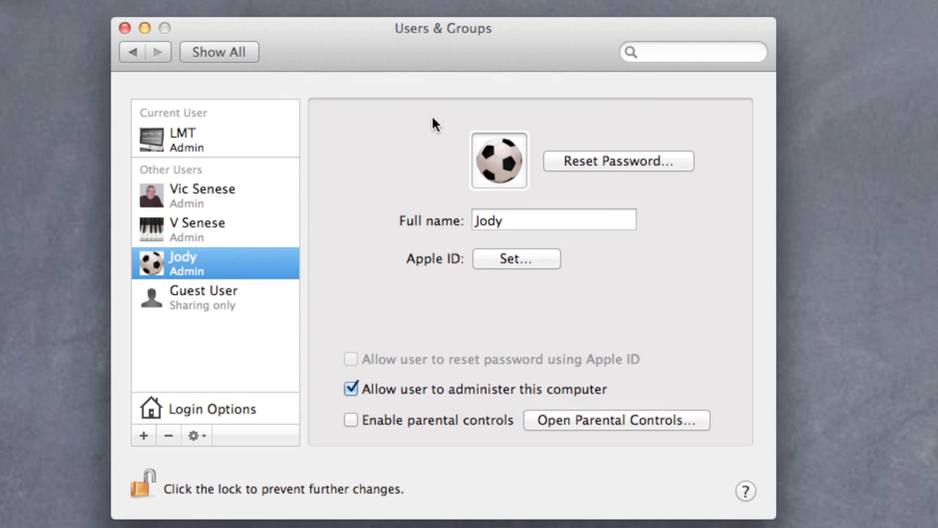
{"action": "left_click", "coordinate": [498, 168]}
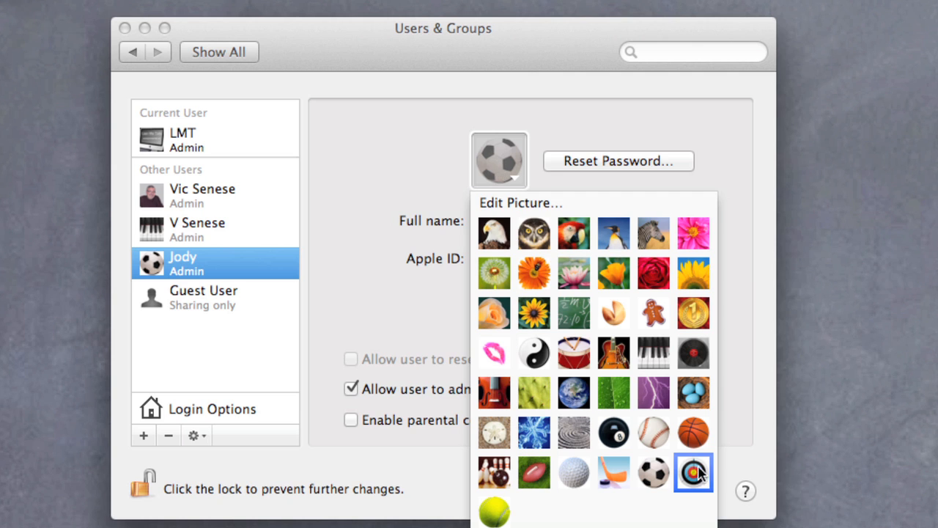
{"action": "left_click", "coordinate": [653, 314]}
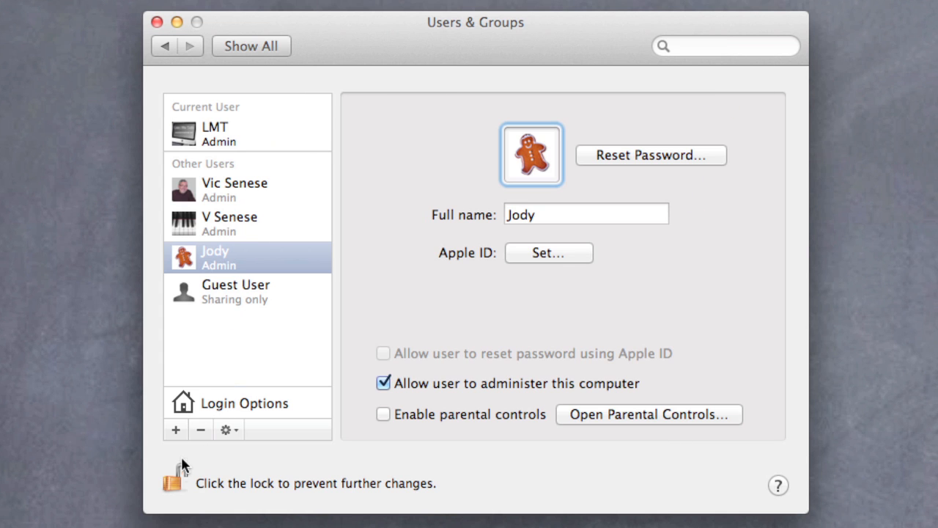
Step: Lock and close the Users & Groups preferences, and log out of the current account
{"action": "left_click", "coordinate": [171, 478]}
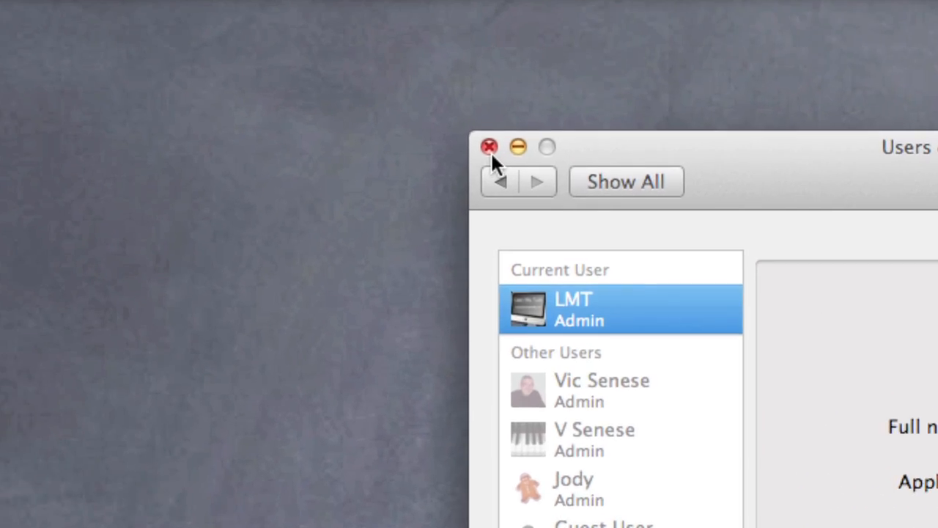
{"action": "left_click", "coordinate": [158, 23]}
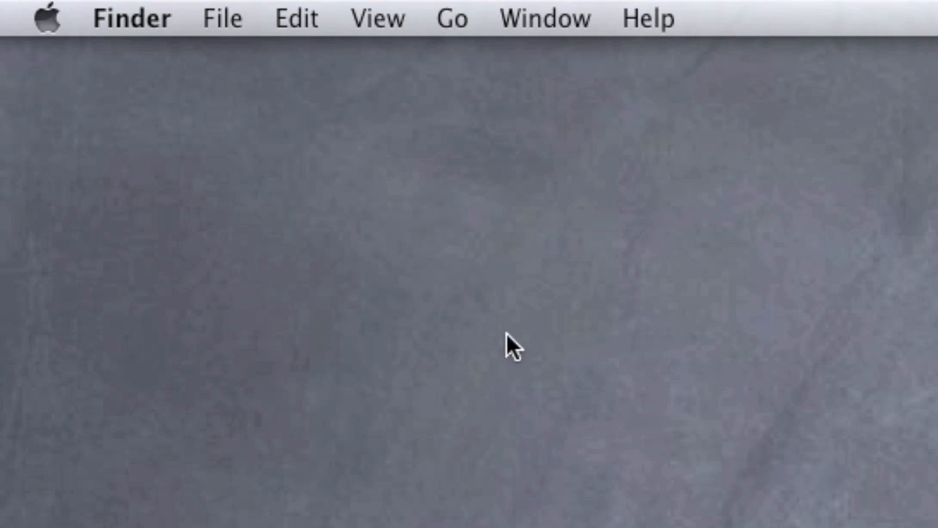
{"action": "left_click", "coordinate": [33, 24]}
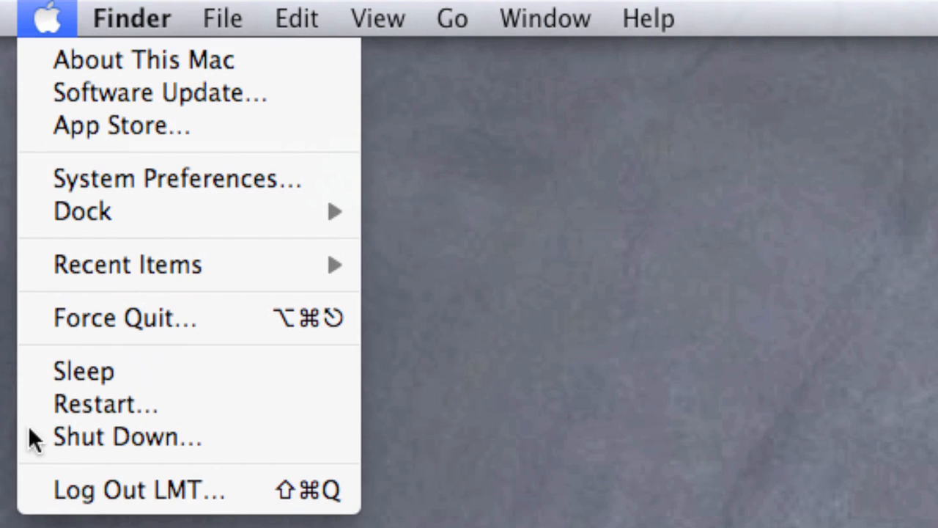
{"action": "left_click", "coordinate": [107, 490]}
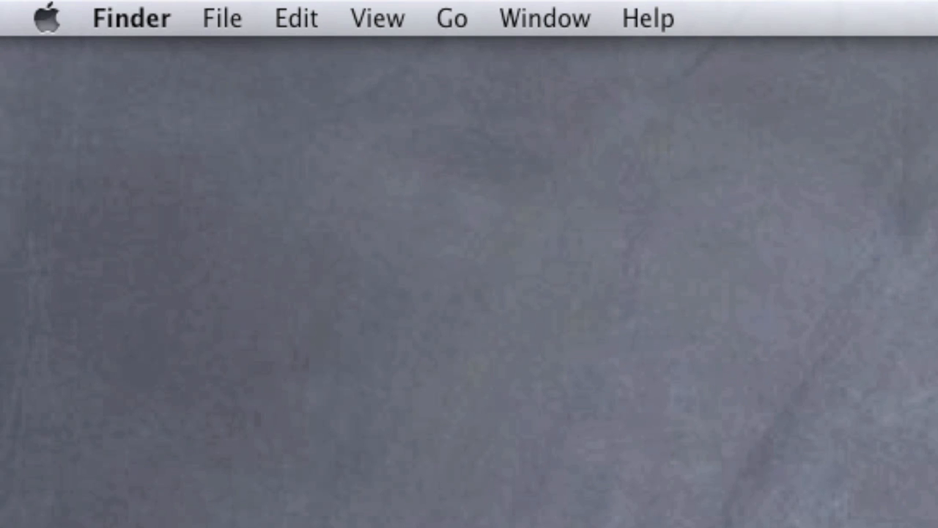
Step: Reopen System Preferences and show the Users & Groups settings
{"action": "left_click", "coordinate": [49, 18]}
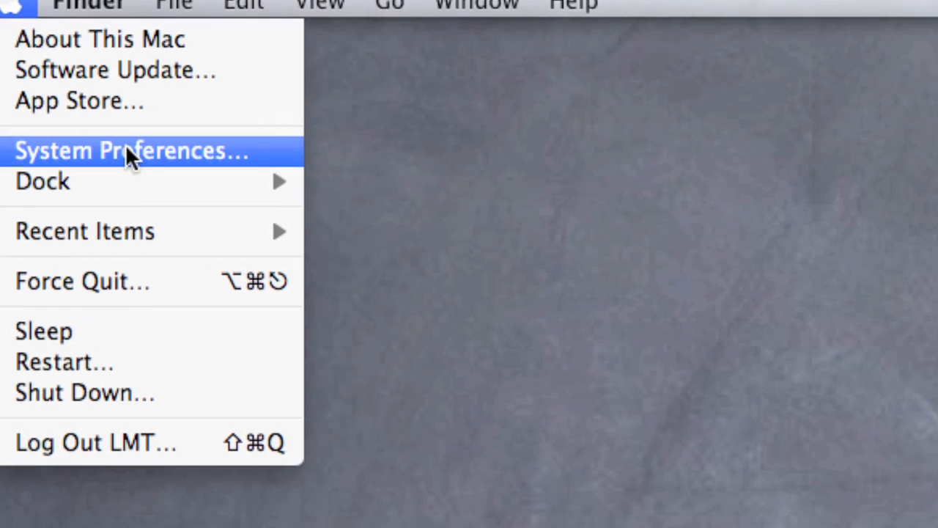
{"action": "left_click", "coordinate": [125, 150]}
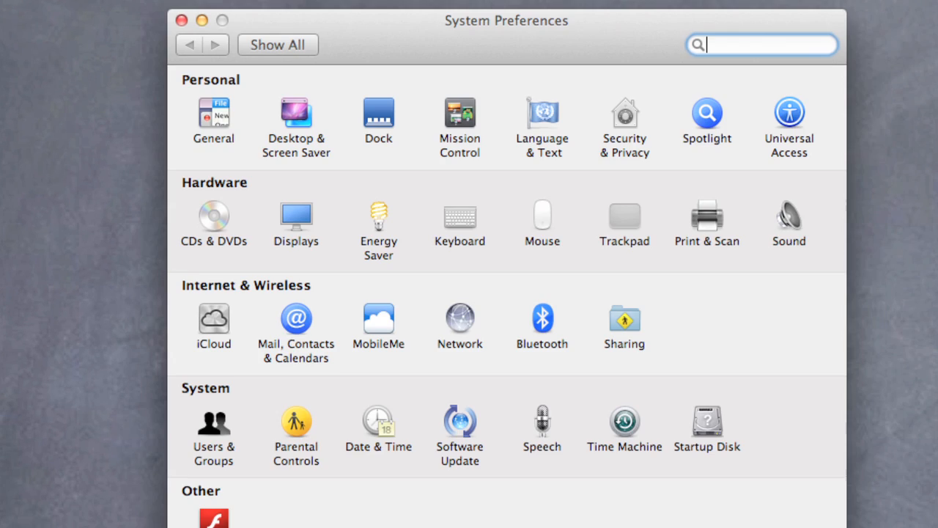
{"action": "left_click", "coordinate": [206, 425]}
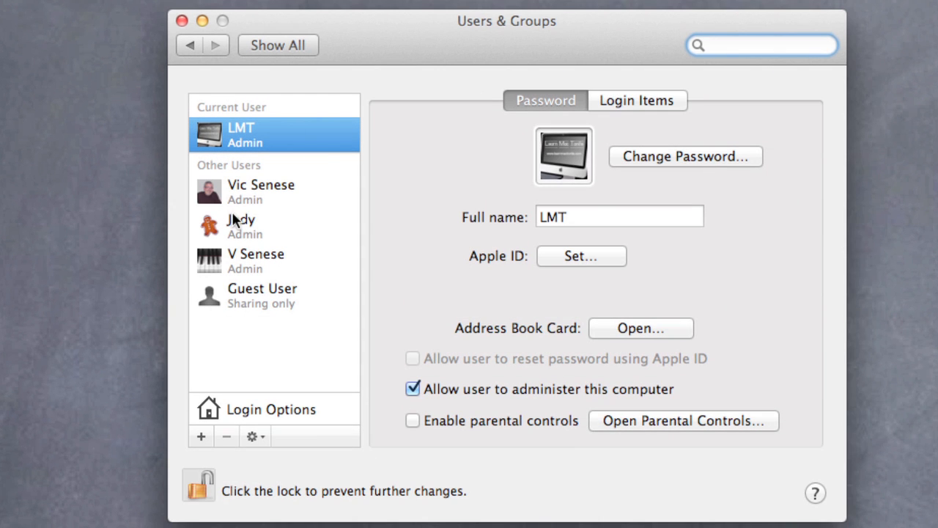
Step: Delete the user account with the gingerbread man picture together with its home folder
{"action": "left_click", "coordinate": [247, 234]}
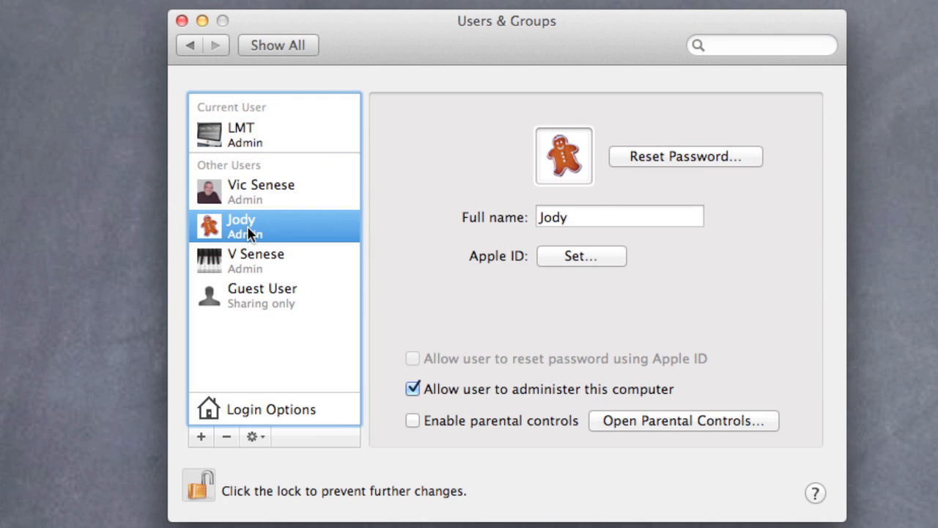
{"action": "left_click", "coordinate": [227, 436]}
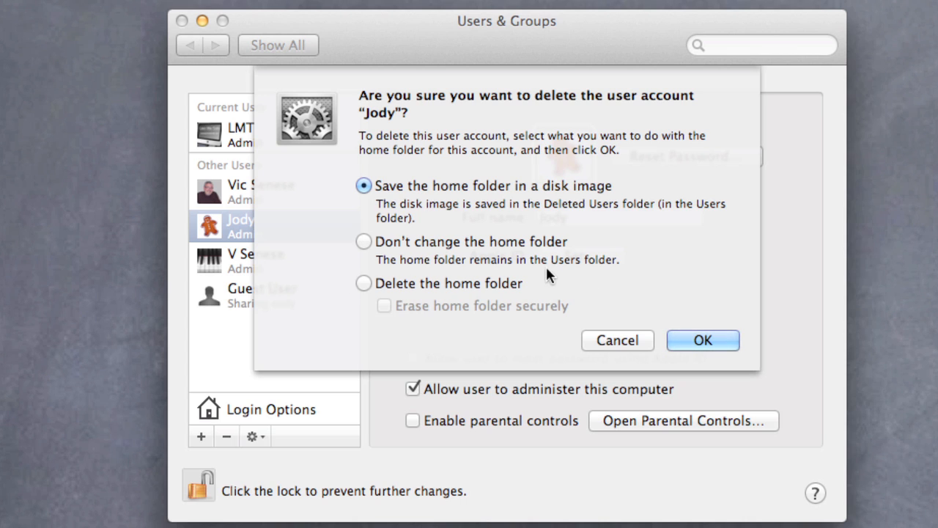
{"action": "left_click", "coordinate": [363, 285]}
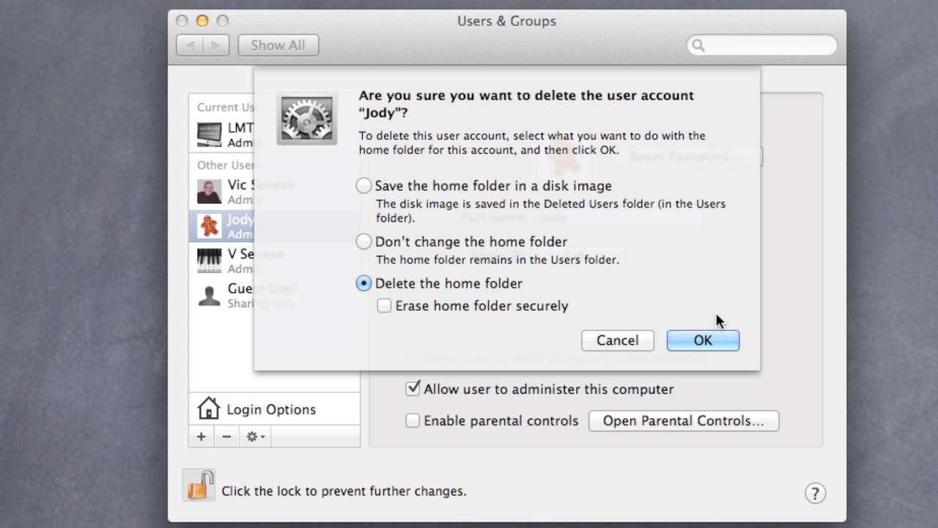
{"action": "left_click", "coordinate": [704, 339]}
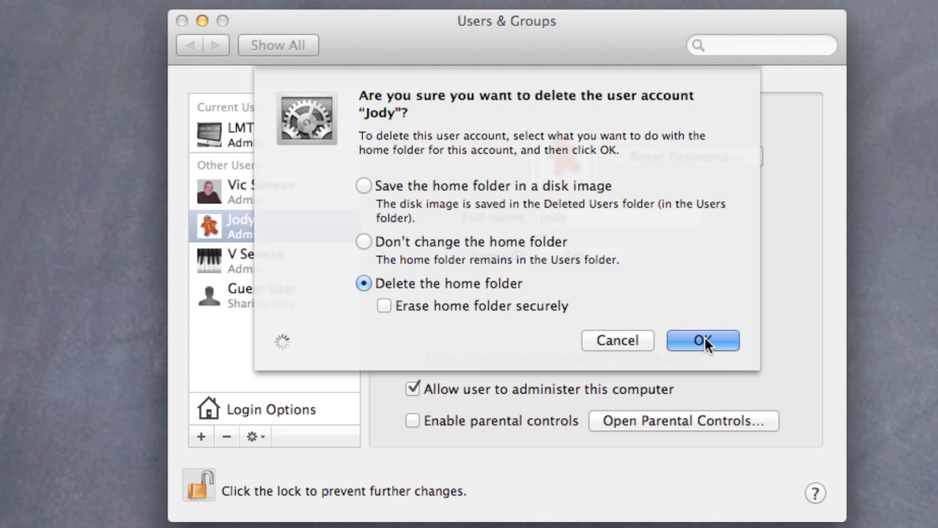